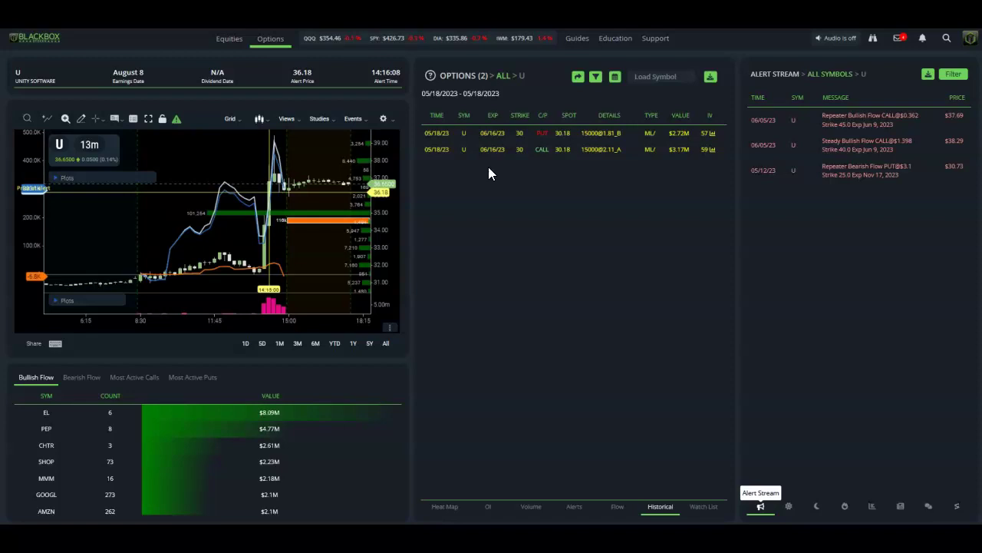
Review the U call's volume and open-interest history, noting the 05/18/23 figures.
{"action": "left_click", "coordinate": [492, 156]}
{"action": "left_click", "coordinate": [651, 174]}
{"action": "left_click", "coordinate": [493, 151]}
{"action": "left_click", "coordinate": [714, 155]}
{"action": "left_click", "coordinate": [713, 153]}
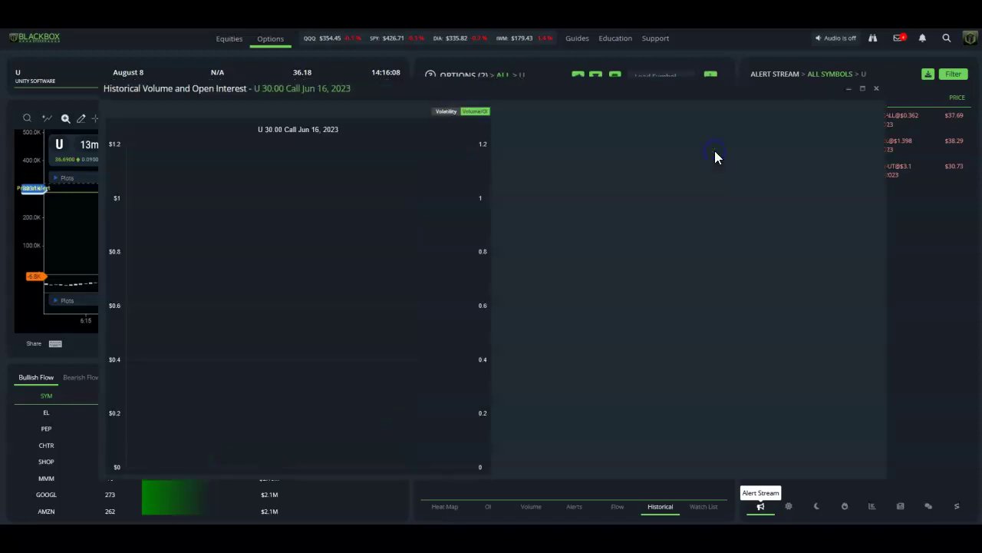
{"action": "left_click", "coordinate": [651, 274]}
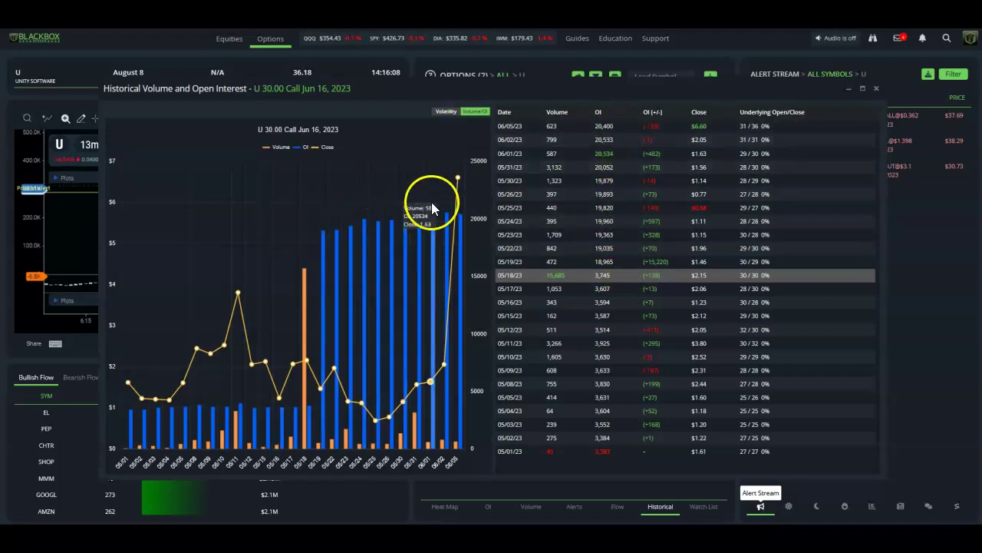
{"action": "left_click", "coordinate": [876, 88]}
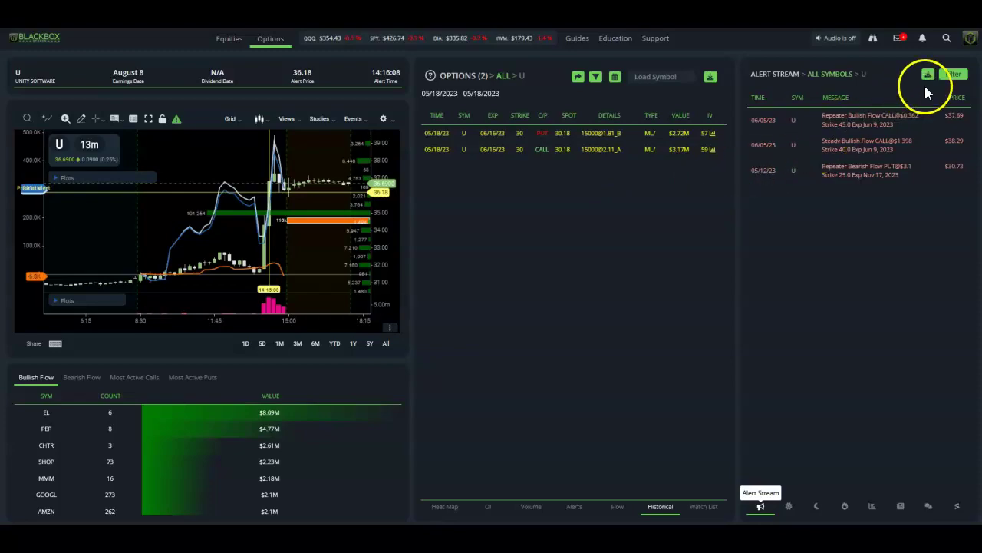
Leave the alert filters unchanged, pick SBUX from the 5/12 alert in Excel, and return to BlackBox.
{"action": "left_click", "coordinate": [955, 77]}
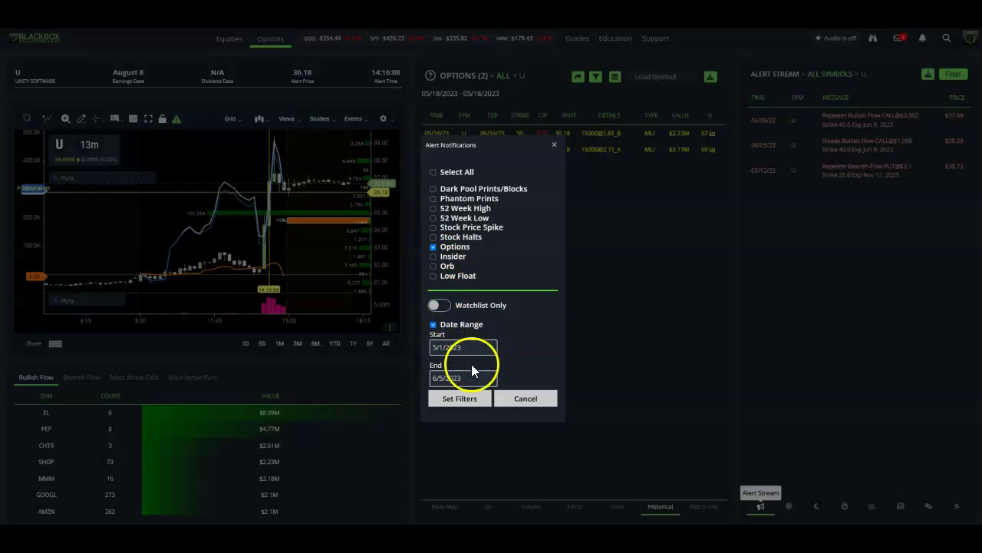
{"action": "left_click", "coordinate": [555, 145]}
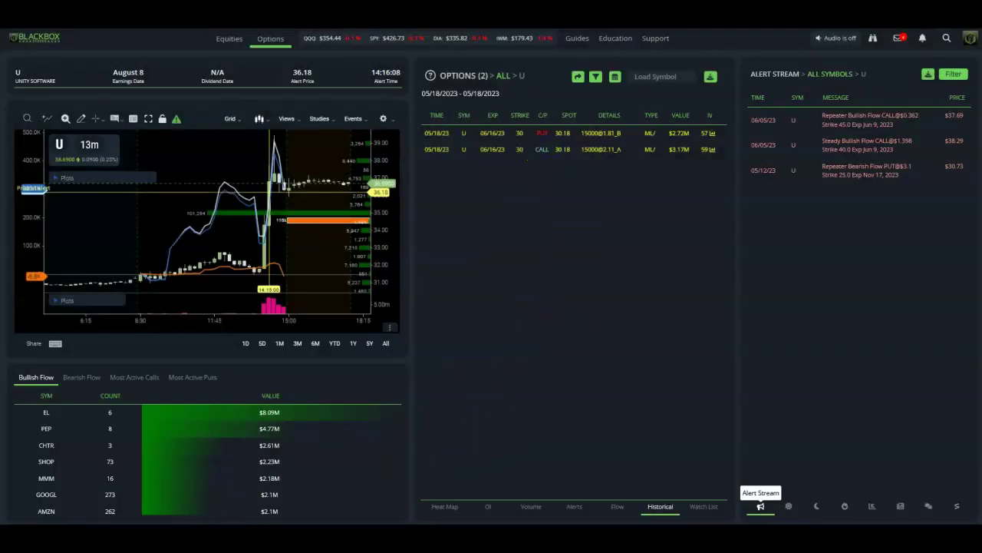
{"action": "key", "text": "alt+Tab"}
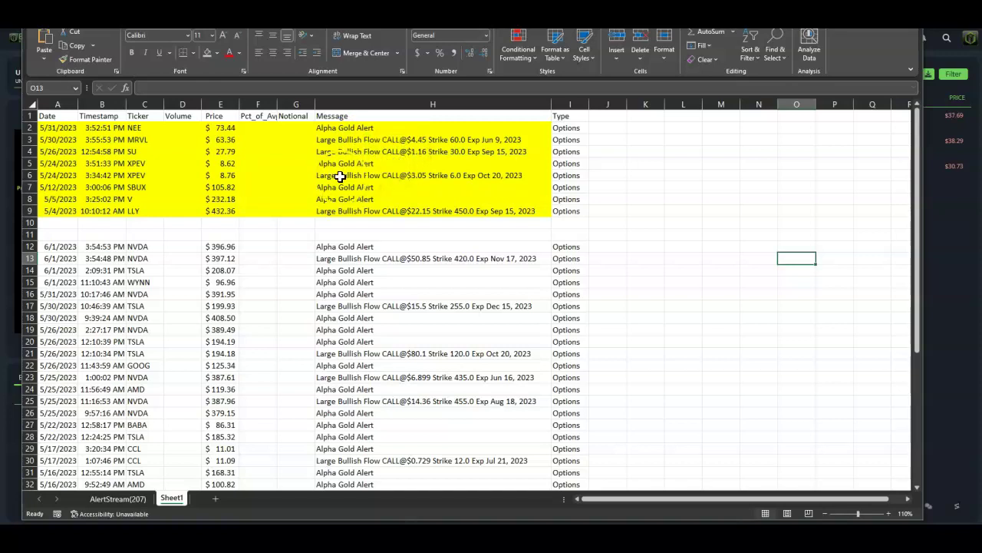
{"action": "left_click", "coordinate": [143, 189]}
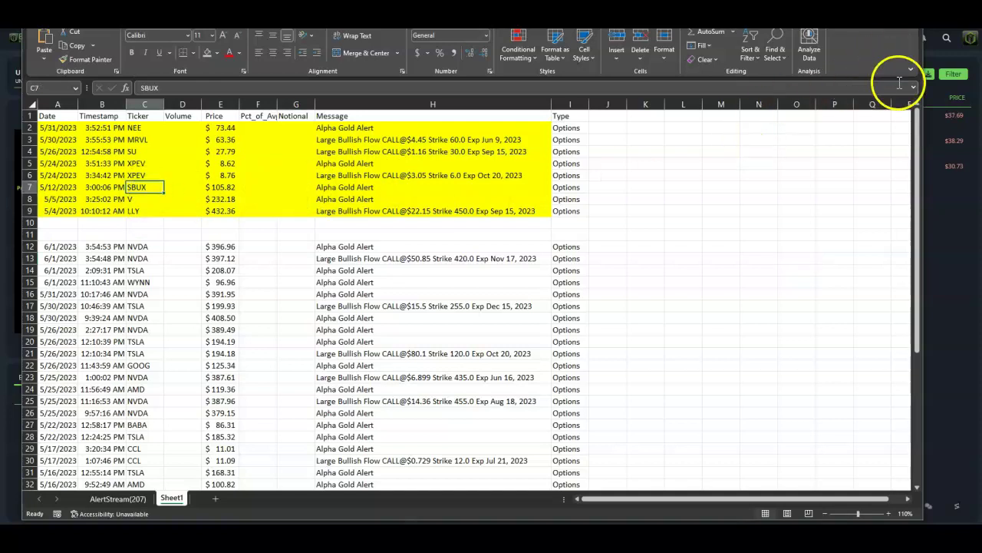
{"action": "key", "text": "alt+Tab"}
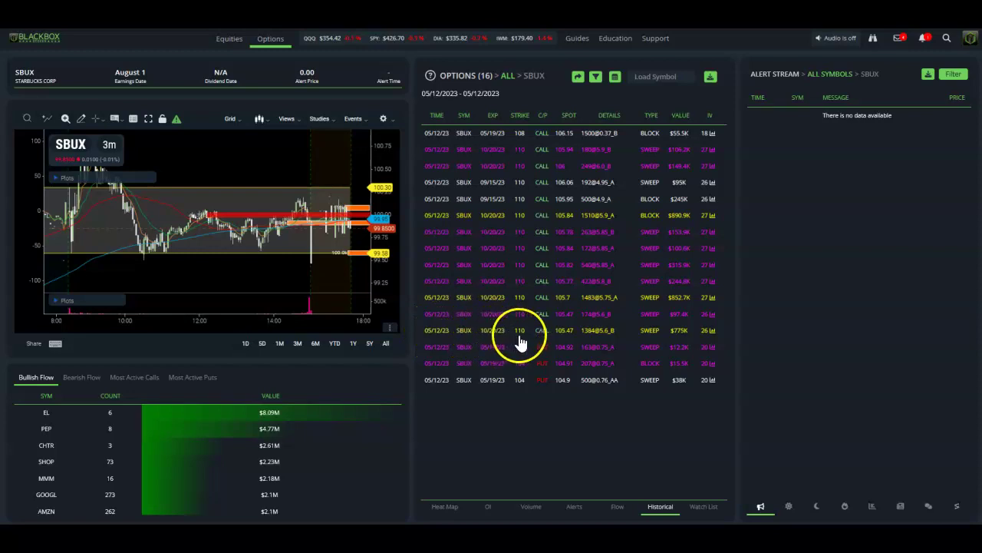
{"action": "left_click", "coordinate": [714, 331]}
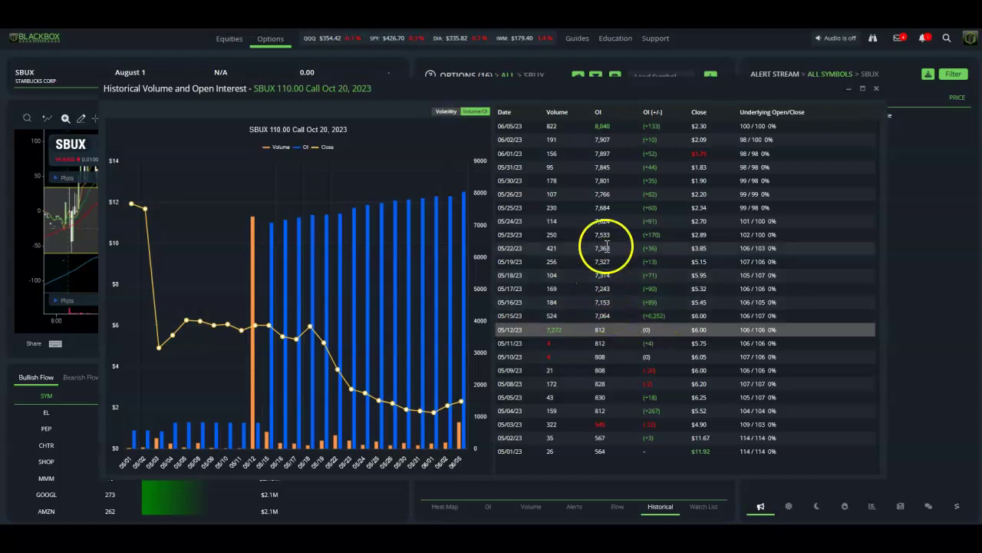
{"action": "left_click", "coordinate": [877, 88]}
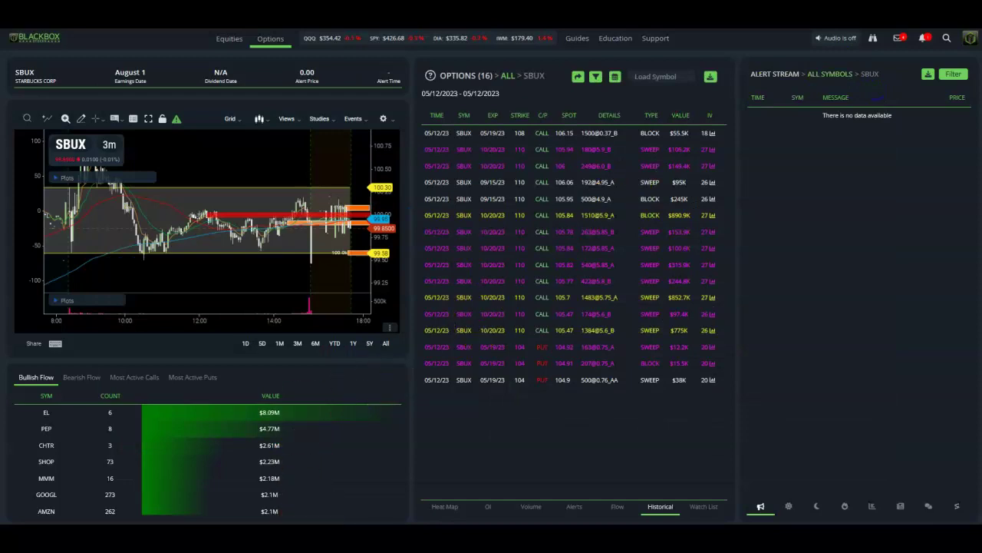
Load the SBUX chart in TradingView and set it to the 1D interval.
{"action": "mouse_move", "coordinate": [330, 548]}
{"action": "left_click", "coordinate": [269, 491]}
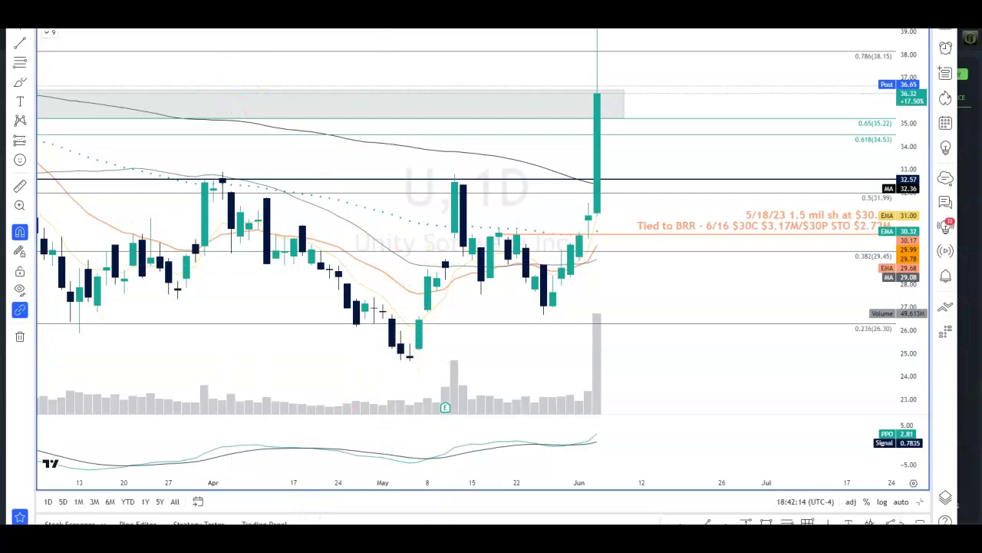
{"action": "key", "text": "alt+Tab"}
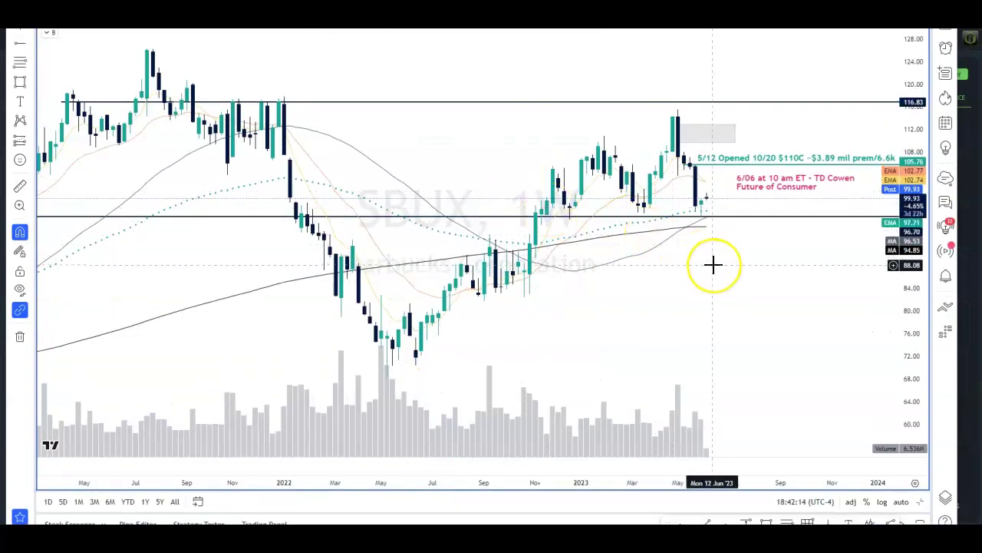
{"action": "scroll", "coordinate": [714, 265], "scroll_direction": "up", "scroll_amount": 2}
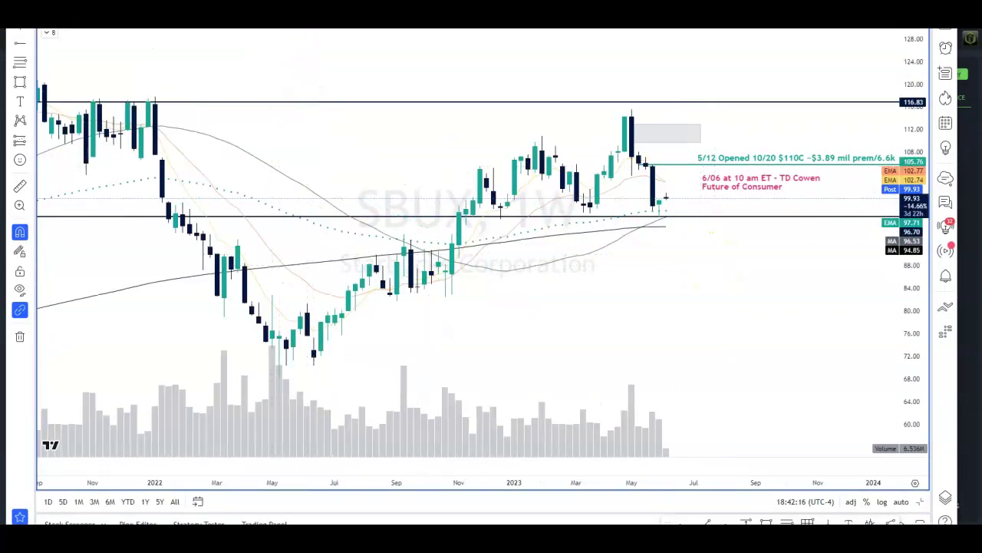
{"action": "key", "text": "1"}
{"action": "key", "text": "d"}
{"action": "key", "text": "Return"}
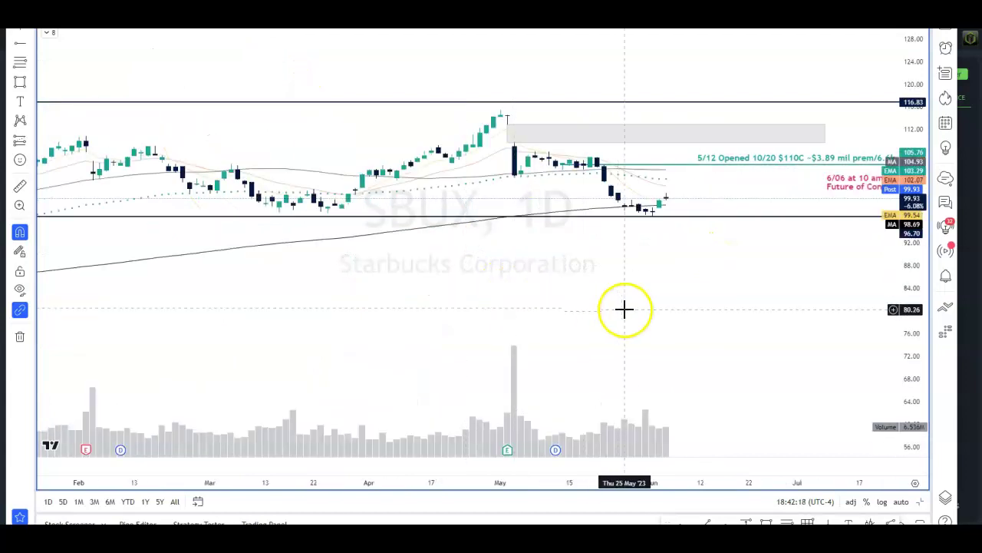
Pan and rescale the daily chart toward recent months so the 5/12 110C note shows.
{"action": "scroll", "coordinate": [623, 309], "scroll_direction": "down", "scroll_amount": 1}
{"action": "left_click_drag", "start_coordinate": [781, 291], "coordinate": [704, 307]}
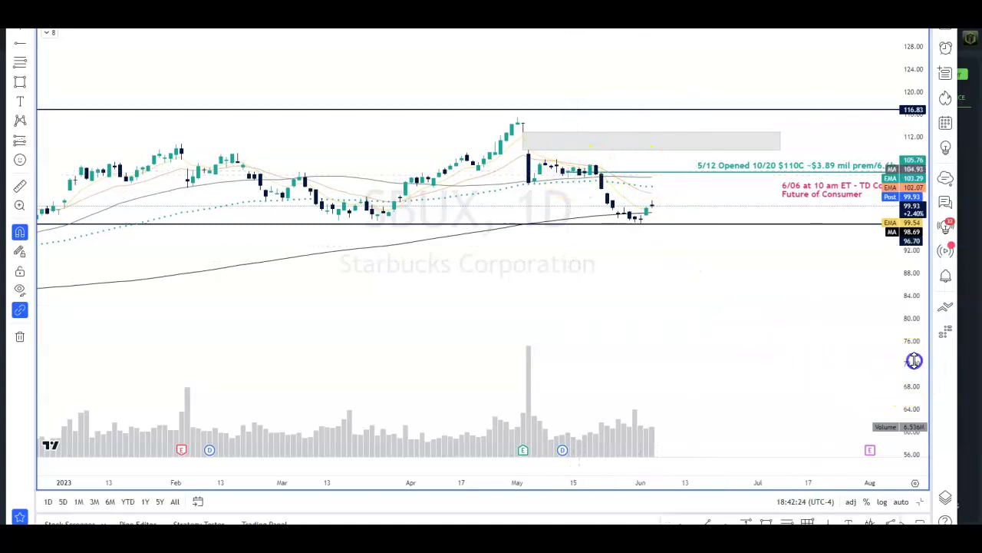
{"action": "left_click_drag", "start_coordinate": [904, 383], "coordinate": [904, 346]}
{"action": "left_click_drag", "start_coordinate": [726, 338], "coordinate": [761, 350]}
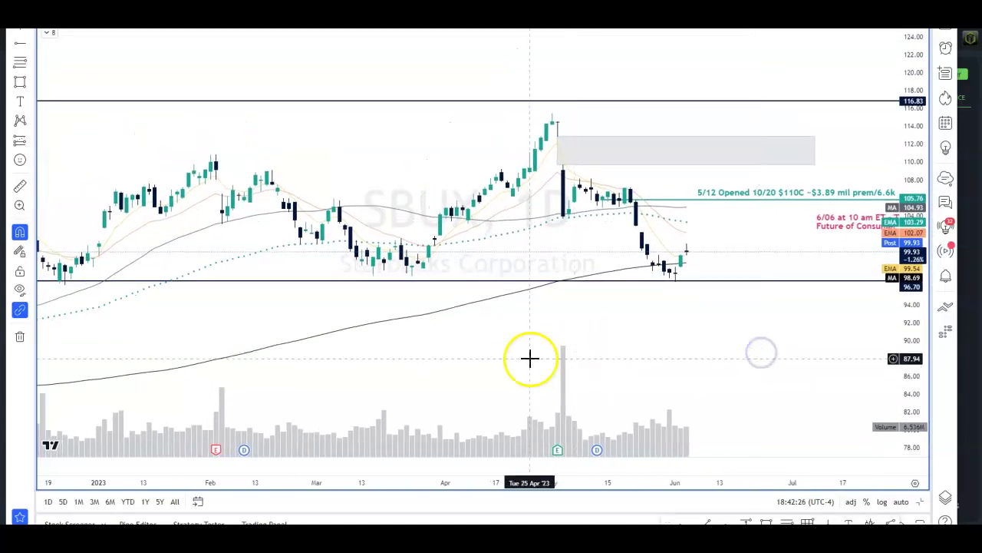
{"action": "scroll", "coordinate": [527, 353], "scroll_direction": "up", "scroll_amount": 3}
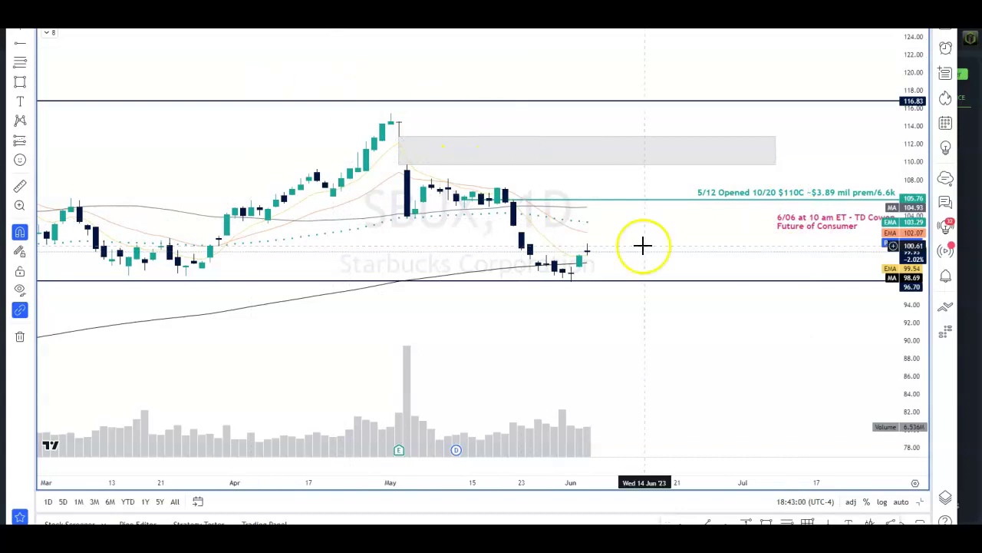
Filter SBUX flow to the 10/20/23 expiry and apply the May 12–June 5, 2023 date range.
{"action": "left_click", "coordinate": [969, 423]}
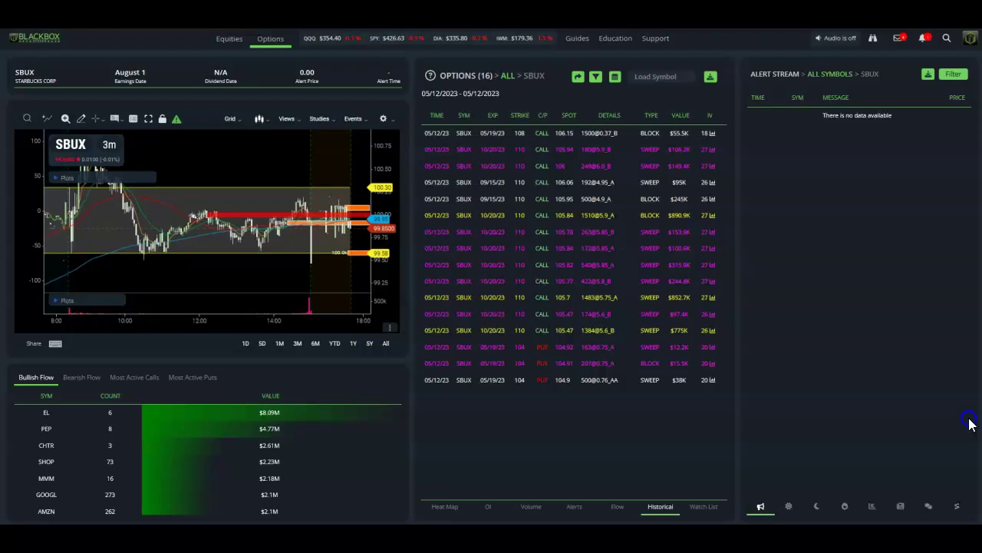
{"action": "left_click", "coordinate": [493, 220]}
{"action": "left_click", "coordinate": [597, 79]}
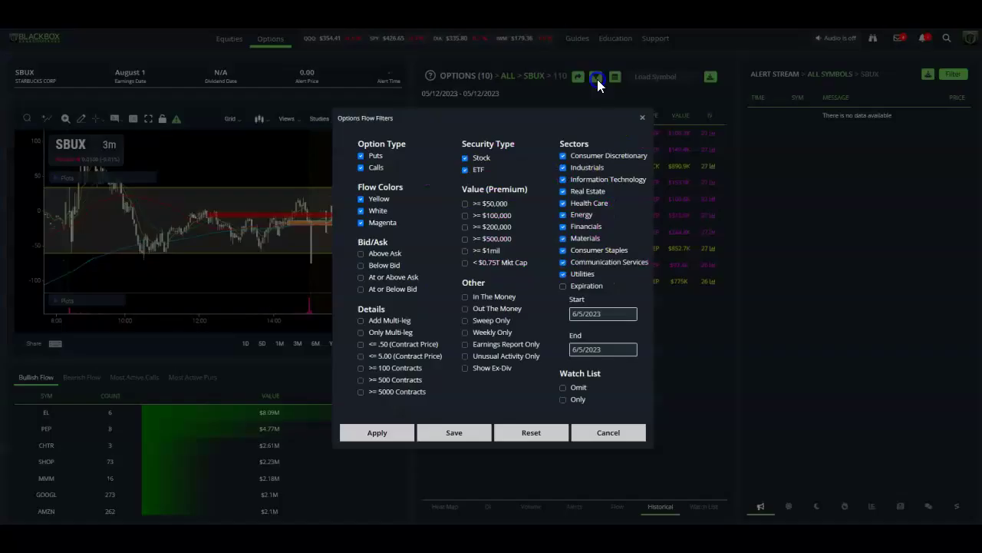
{"action": "left_click", "coordinate": [609, 434]}
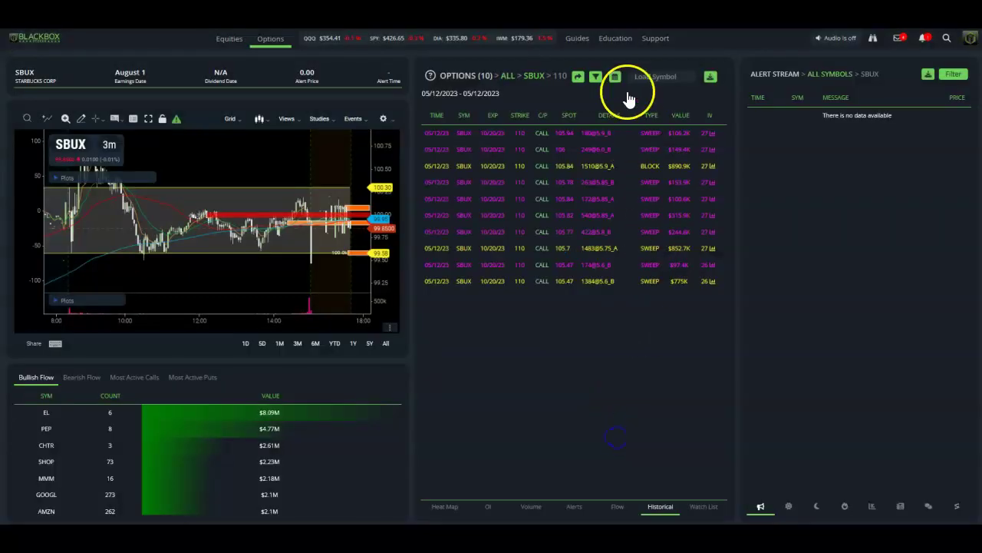
{"action": "left_click", "coordinate": [614, 80]}
{"action": "left_click", "coordinate": [545, 259]}
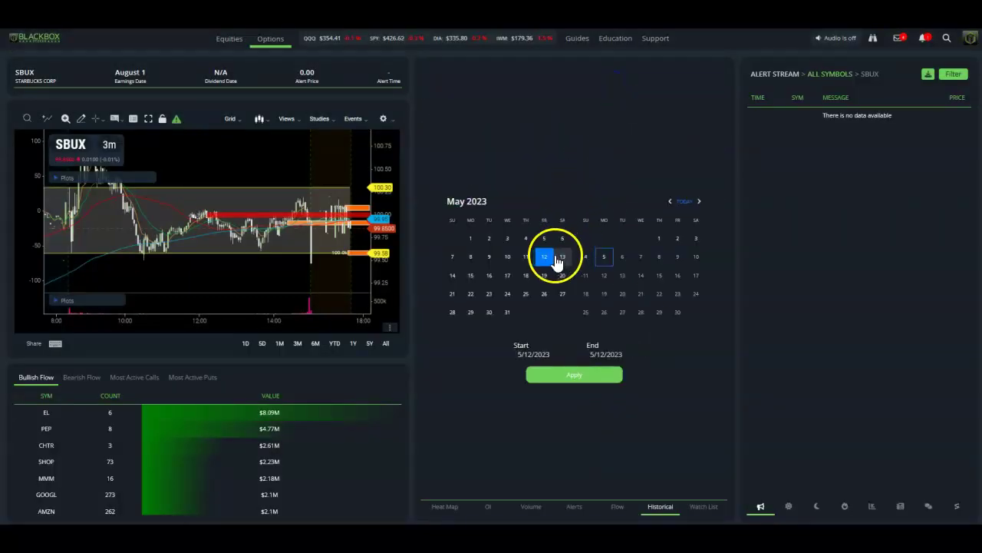
{"action": "left_click", "coordinate": [604, 258]}
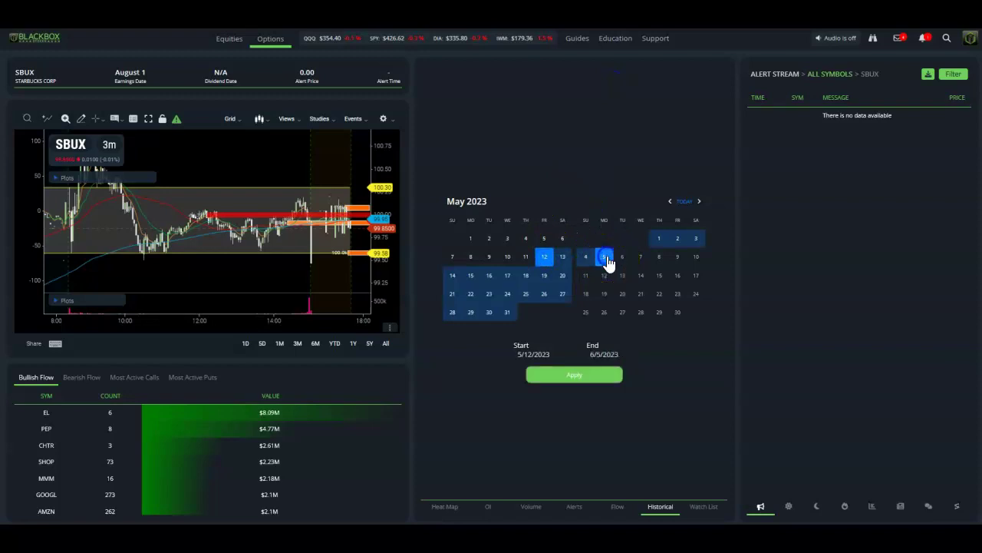
{"action": "left_click", "coordinate": [583, 376]}
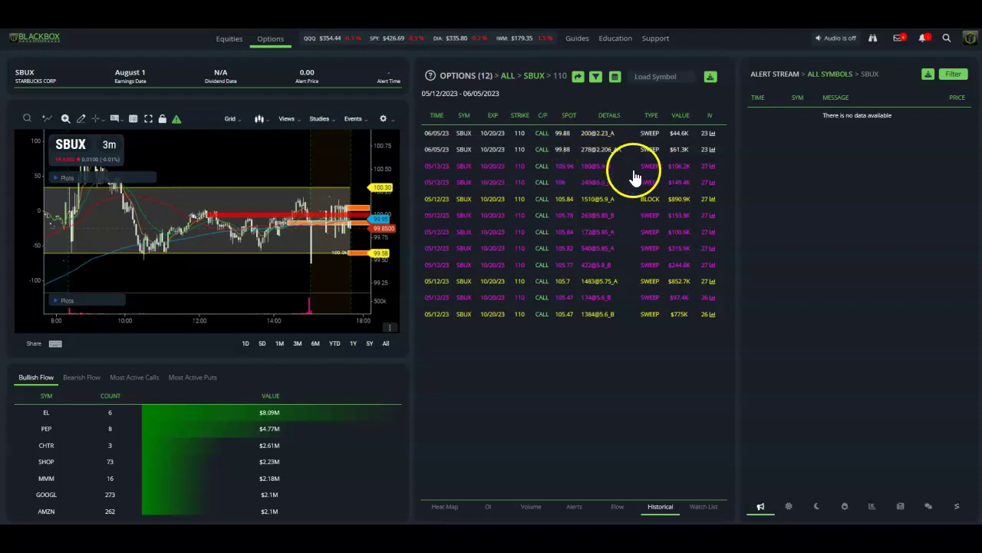
Check the SBUX Oct 20 110 call's open-interest history, then show alerts for all symbols.
{"action": "left_click", "coordinate": [711, 134]}
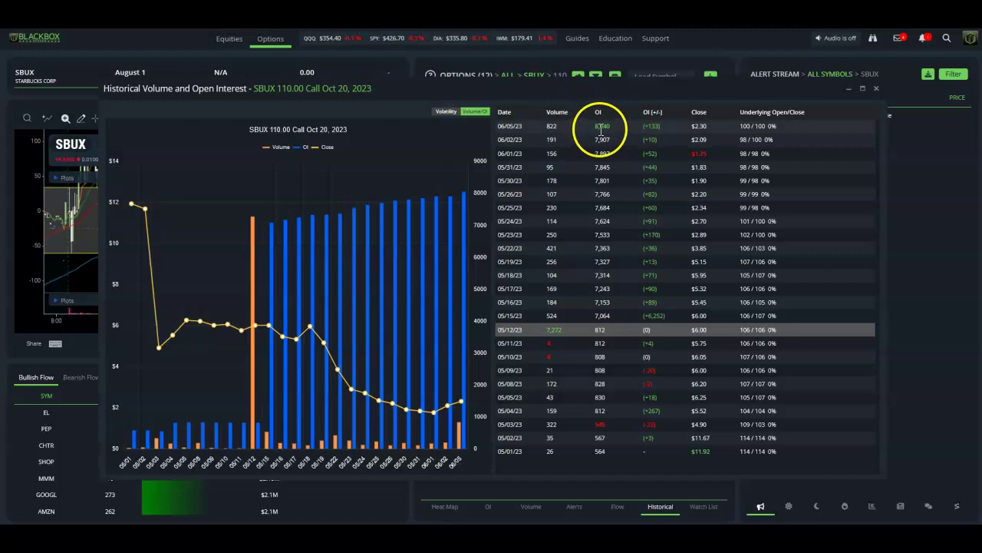
{"action": "left_click", "coordinate": [877, 90]}
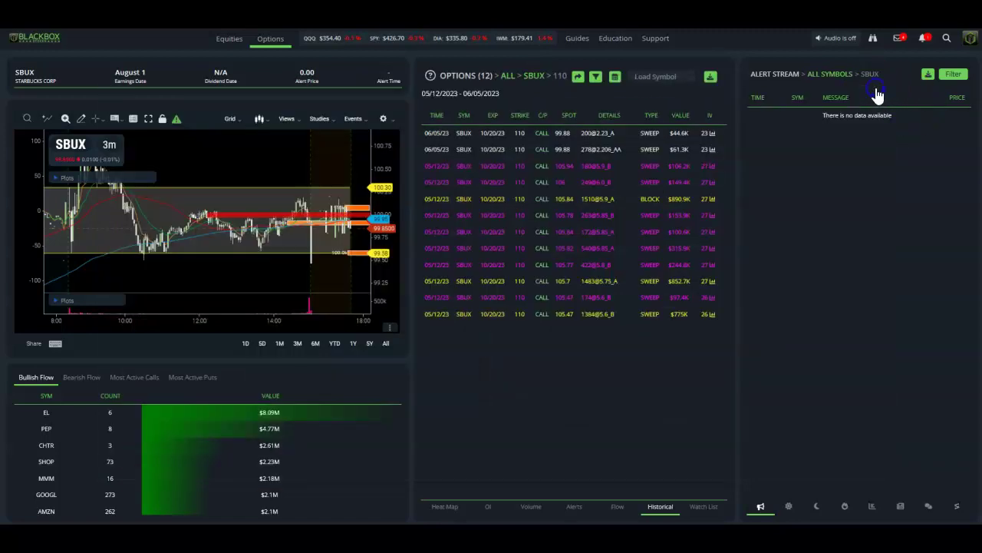
{"action": "left_click", "coordinate": [817, 77]}
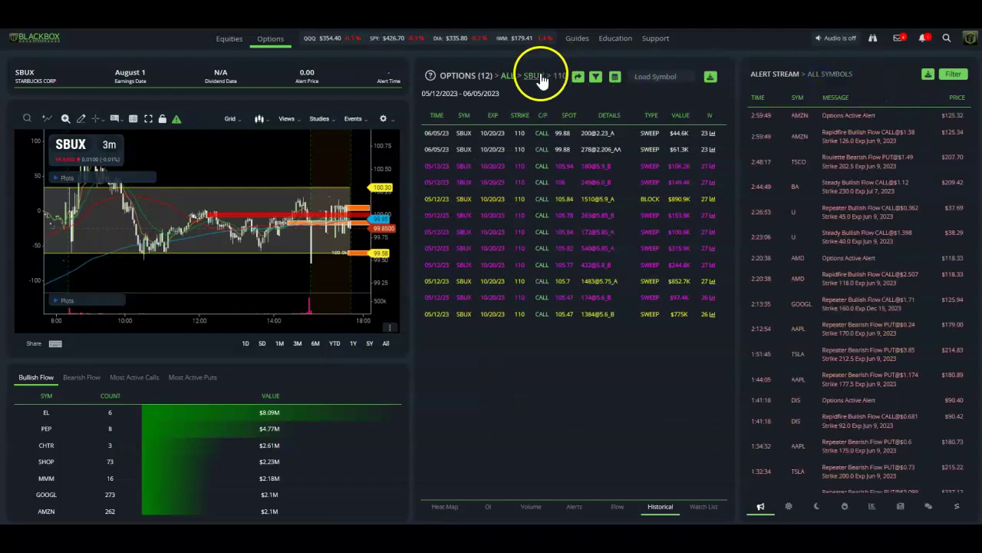
Clear the SBUX filter and load ZM's 5/25/2023 options flow, scrolling through the trades.
{"action": "left_click", "coordinate": [508, 78]}
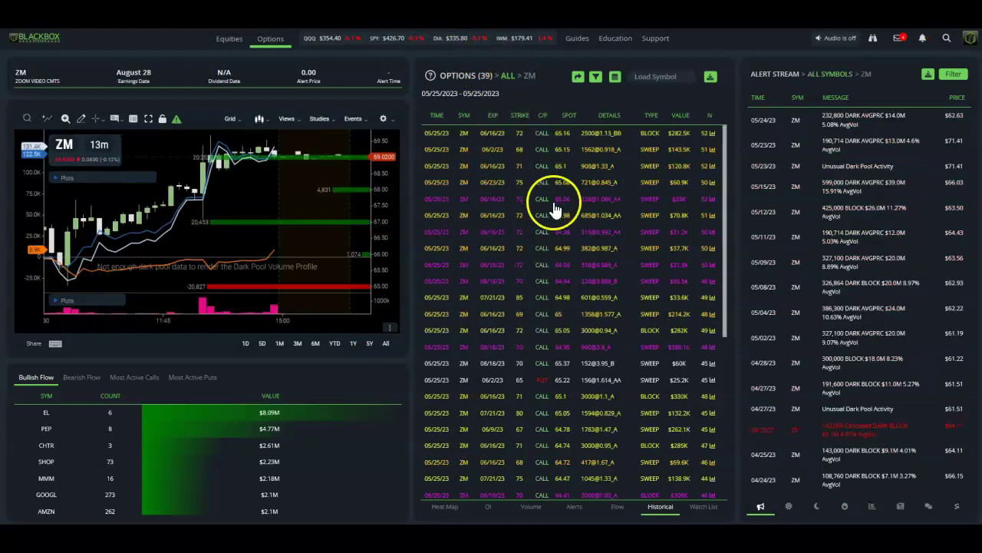
{"action": "scroll", "coordinate": [554, 215], "scroll_direction": "down", "scroll_amount": 3}
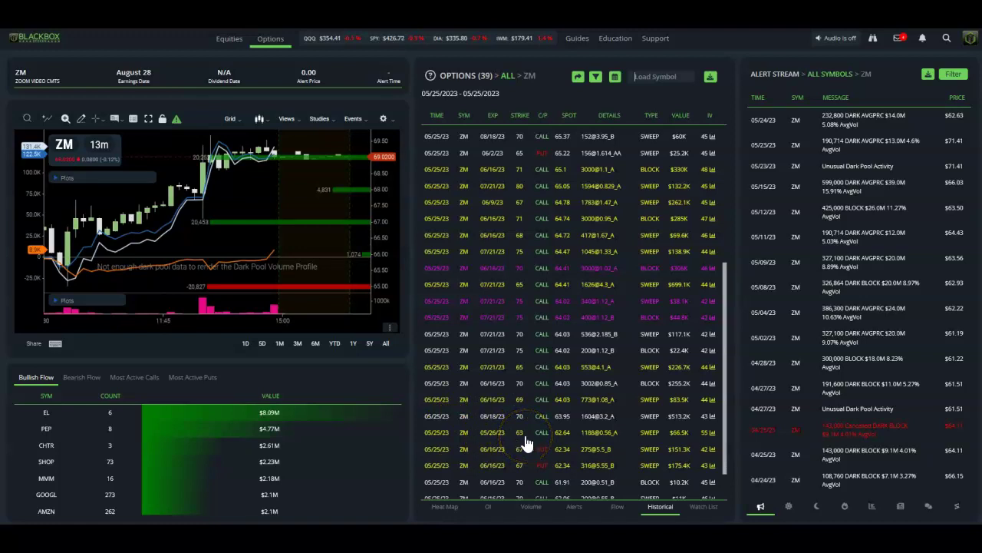
{"action": "scroll", "coordinate": [526, 443], "scroll_direction": "up", "scroll_amount": 1}
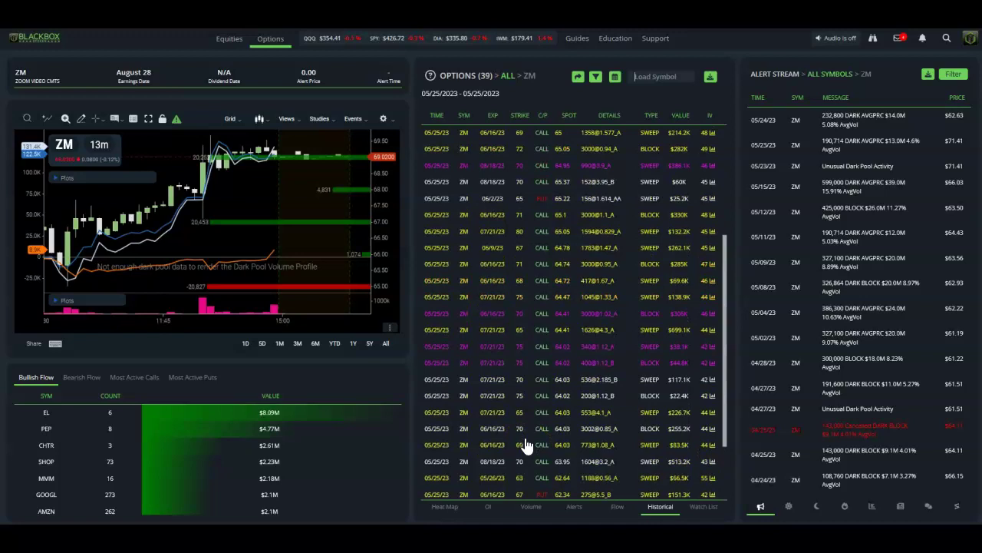
{"action": "left_click", "coordinate": [523, 440]}
{"action": "left_click", "coordinate": [518, 424]}
{"action": "scroll", "coordinate": [518, 422], "scroll_direction": "up", "scroll_amount": 2}
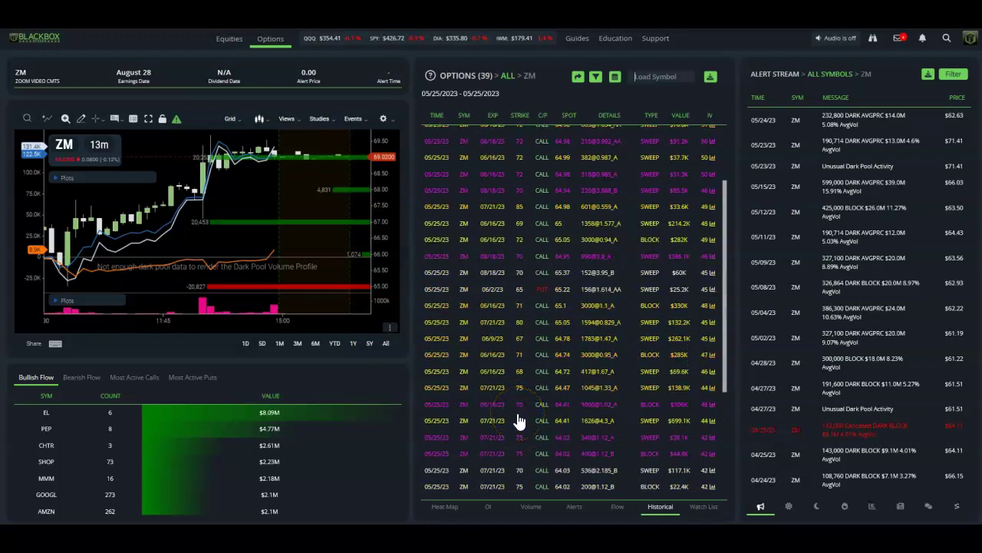
{"action": "left_click", "coordinate": [486, 380]}
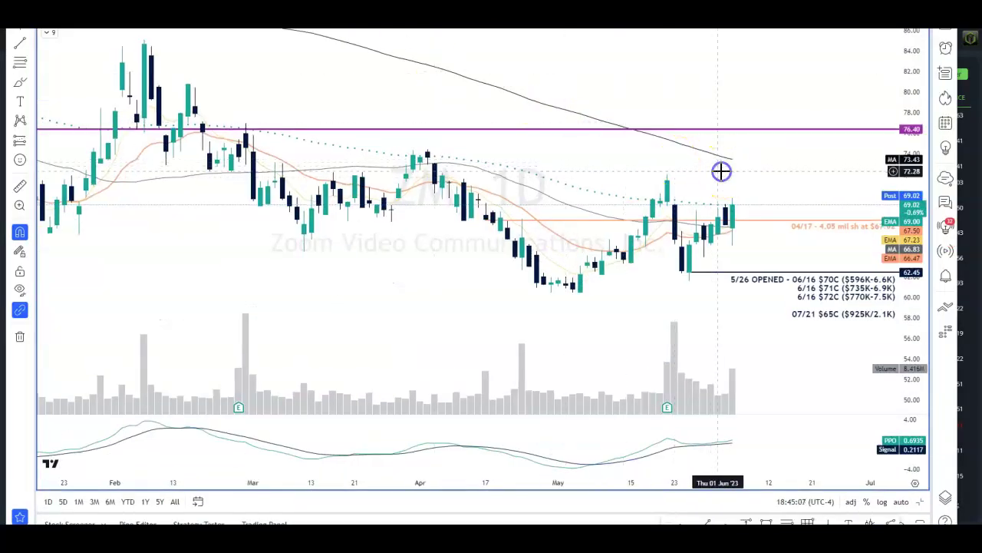
Zoom the ZM 1D chart into March–June to read the flow notes, then return to BlackBox.
{"action": "scroll", "coordinate": [721, 170], "scroll_direction": "up", "scroll_amount": 2}
{"action": "scroll", "coordinate": [721, 170], "scroll_direction": "up", "scroll_amount": 1}
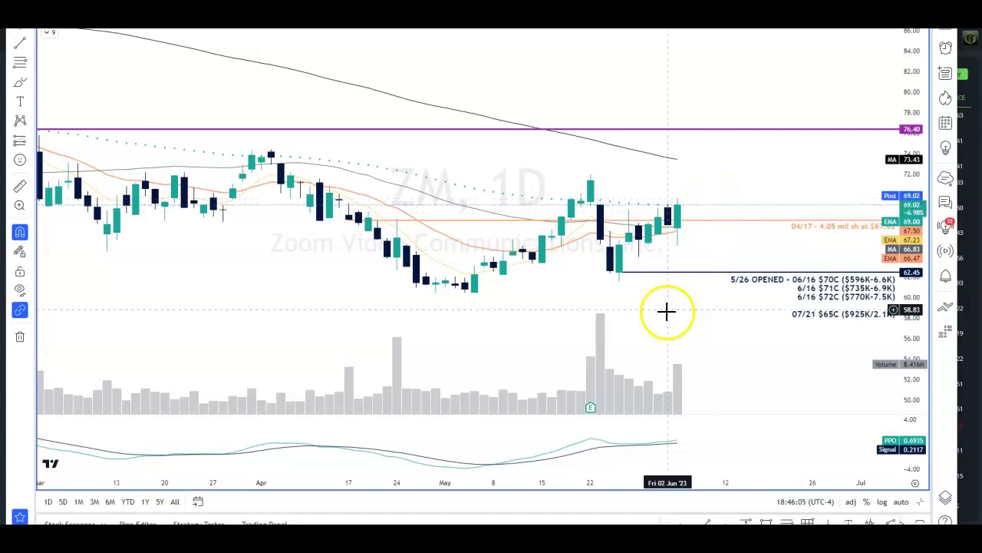
{"action": "left_click", "coordinate": [669, 357]}
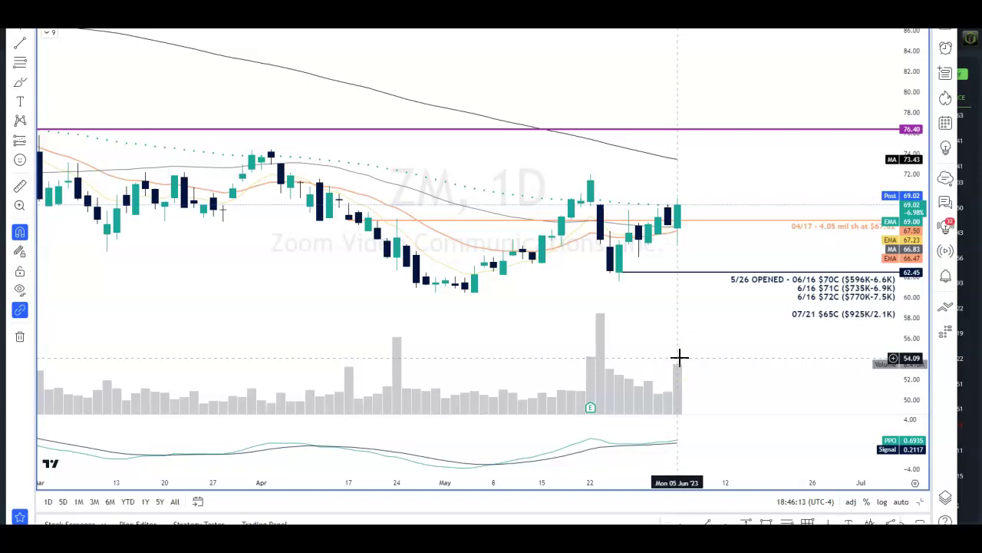
{"action": "left_click", "coordinate": [681, 371]}
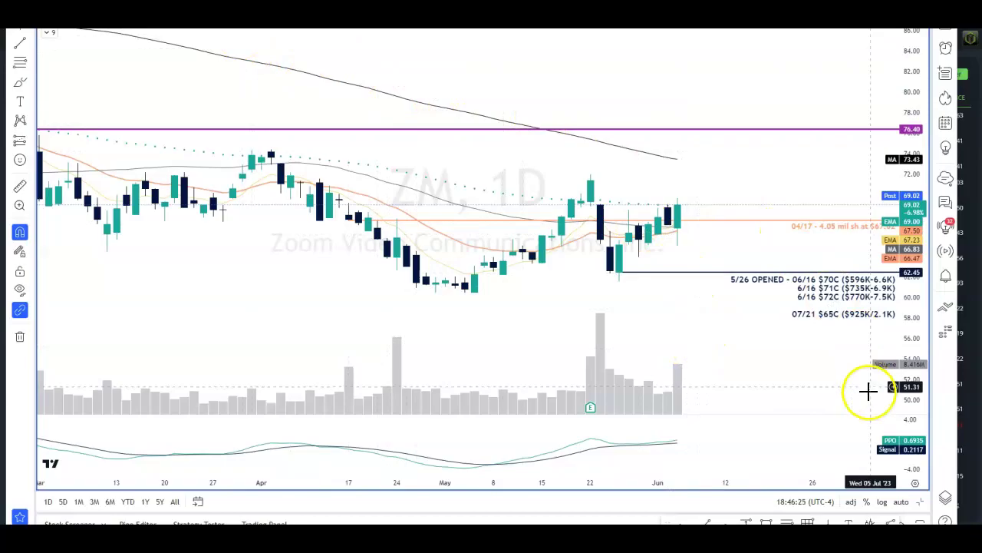
{"action": "key", "text": "alt+Tab"}
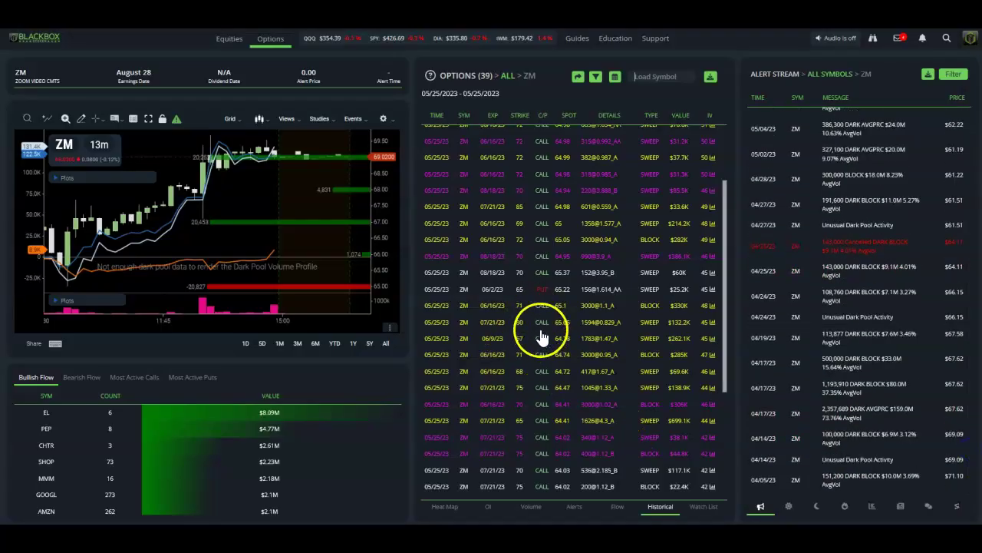
Filter the ZM options flow to the 71 strike, leaving three 06/16/23 calls.
{"action": "left_click", "coordinate": [513, 313]}
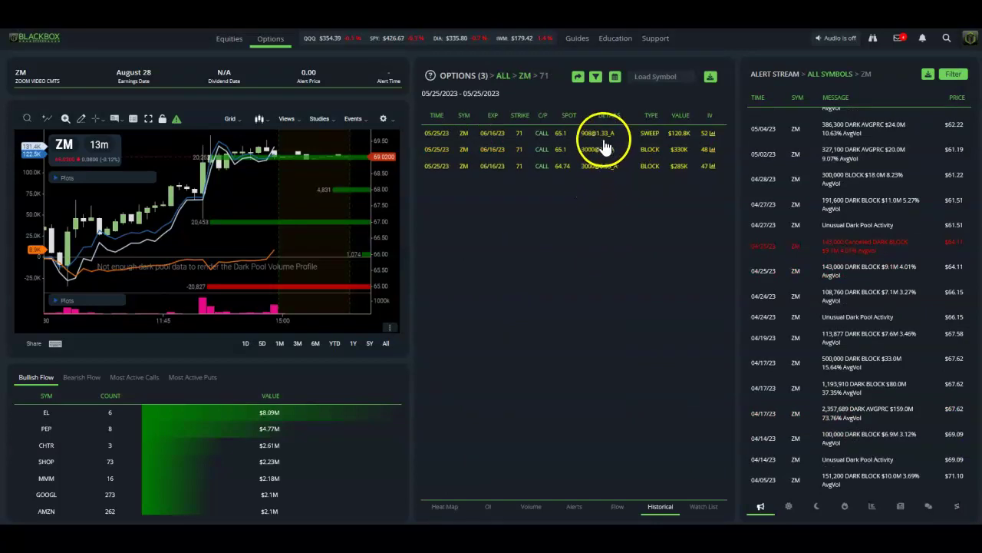
{"action": "left_click", "coordinate": [714, 135]}
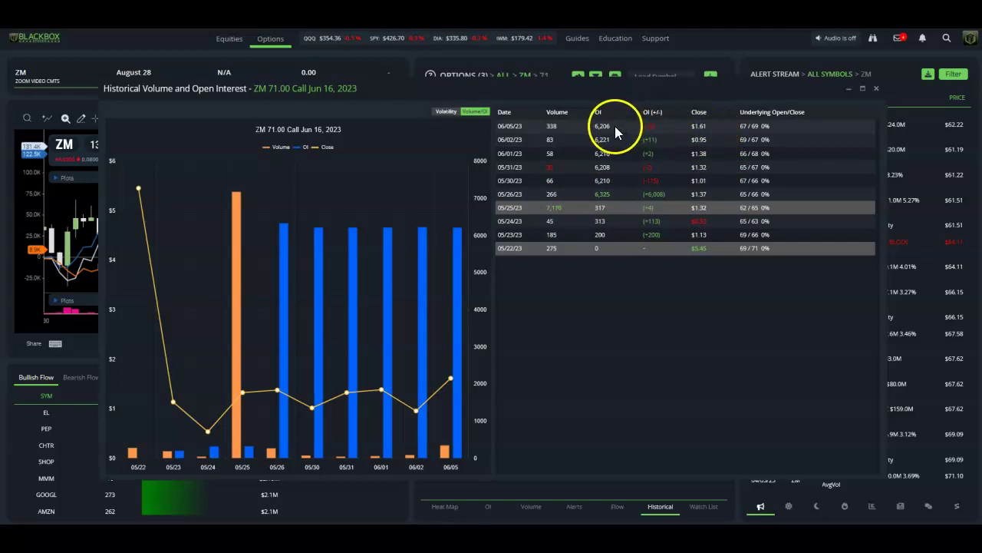
{"action": "left_click", "coordinate": [876, 89]}
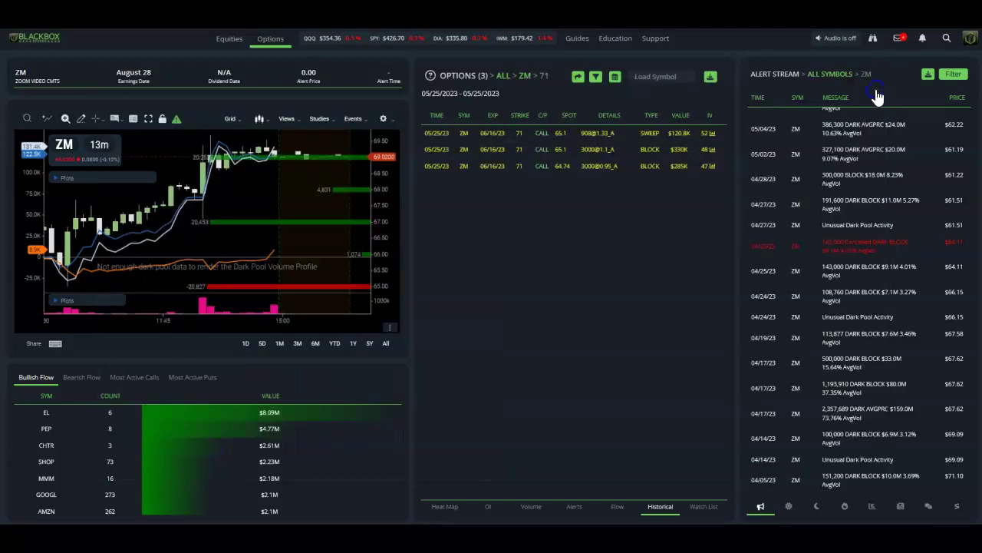
Remove the ZM and 71-strike filters so all 300 trades from 5/25/2023 show.
{"action": "left_click", "coordinate": [494, 76]}
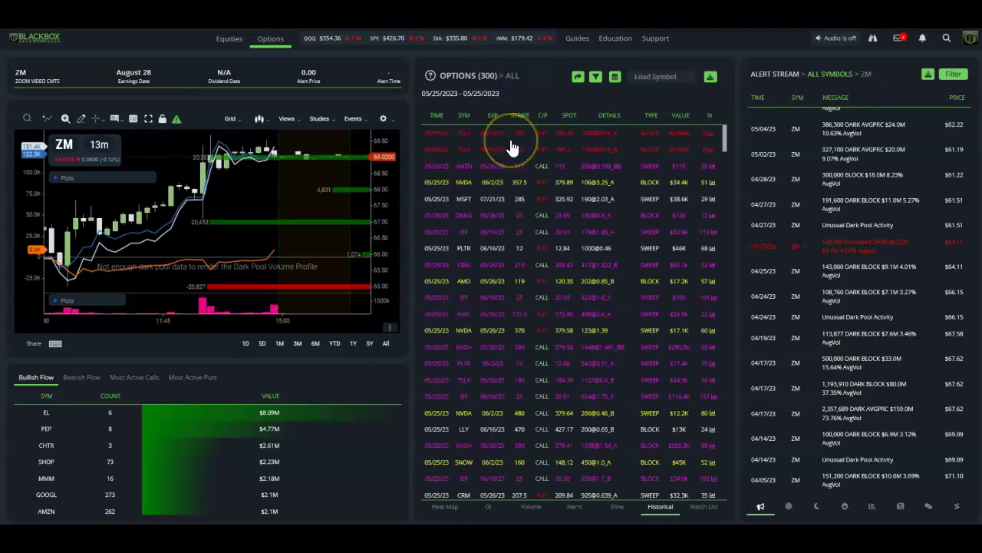